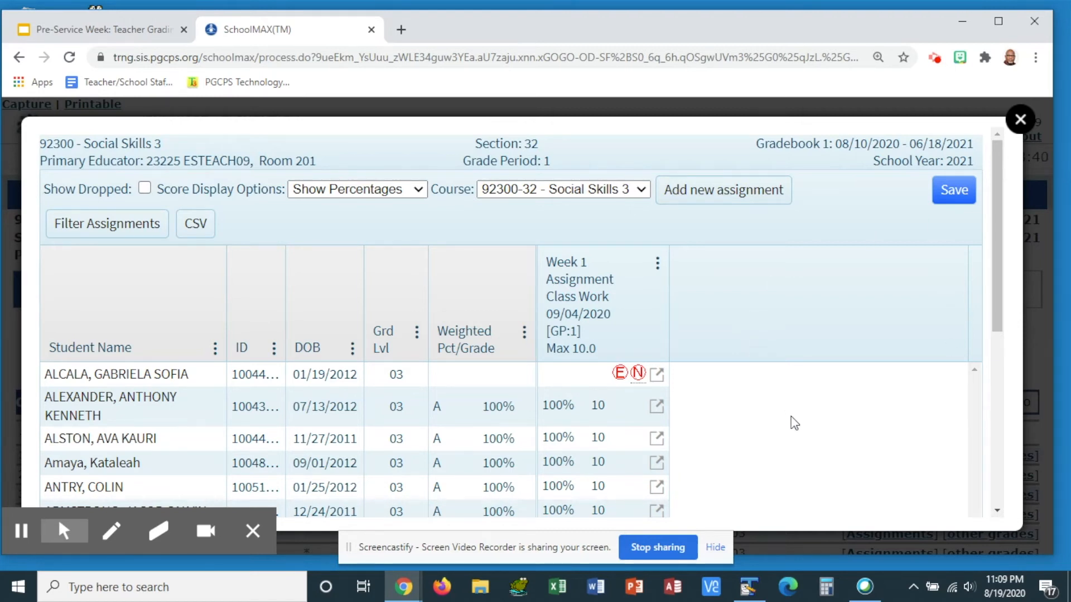
Add a new assignment named Second Assignment with a maximum score of 10
click(747, 204)
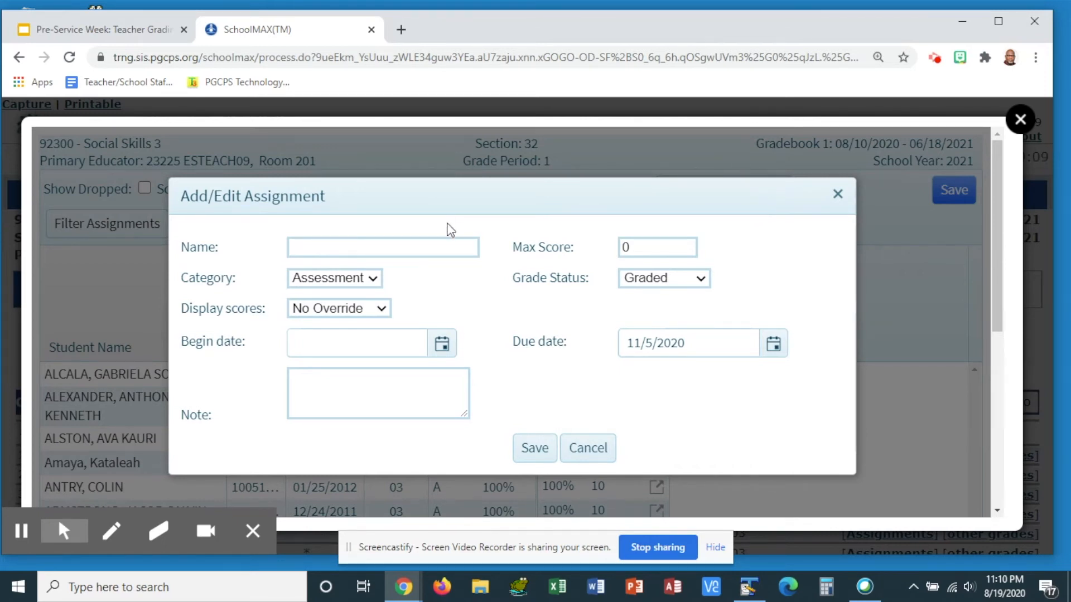
click(438, 241)
text(Se)
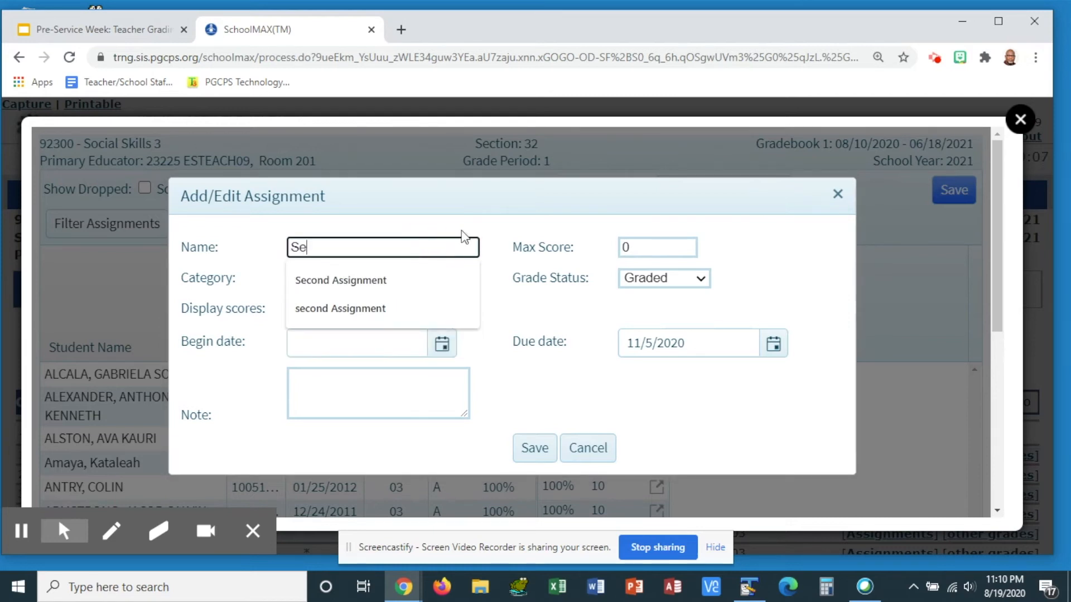
text(cond Assignment)
key(Tab)
text(10)
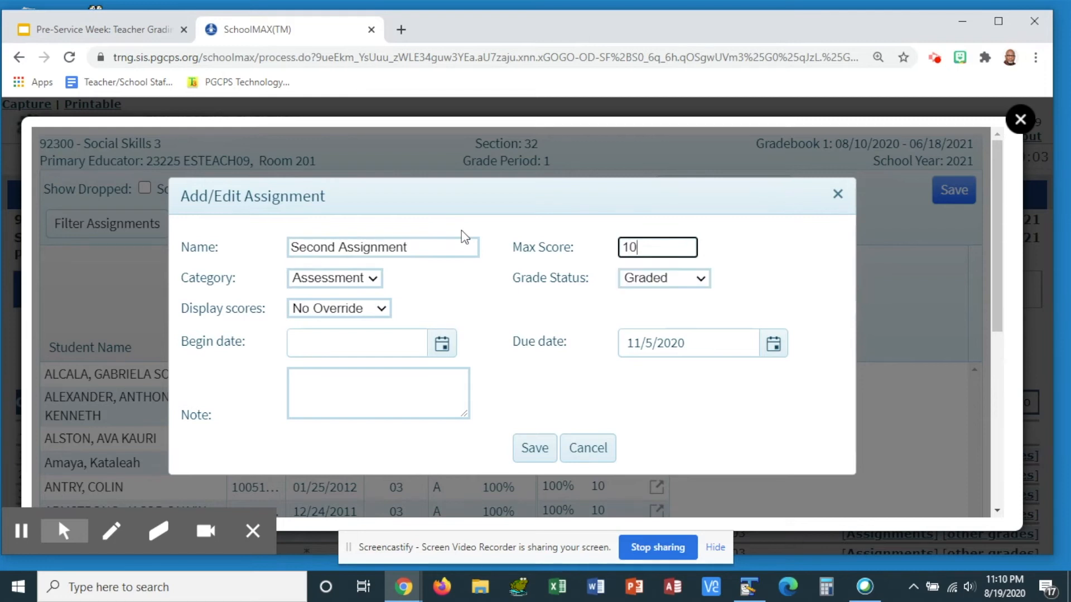
Set the assignment's category to Class Work and its begin date to 8/31/2020
click(372, 279)
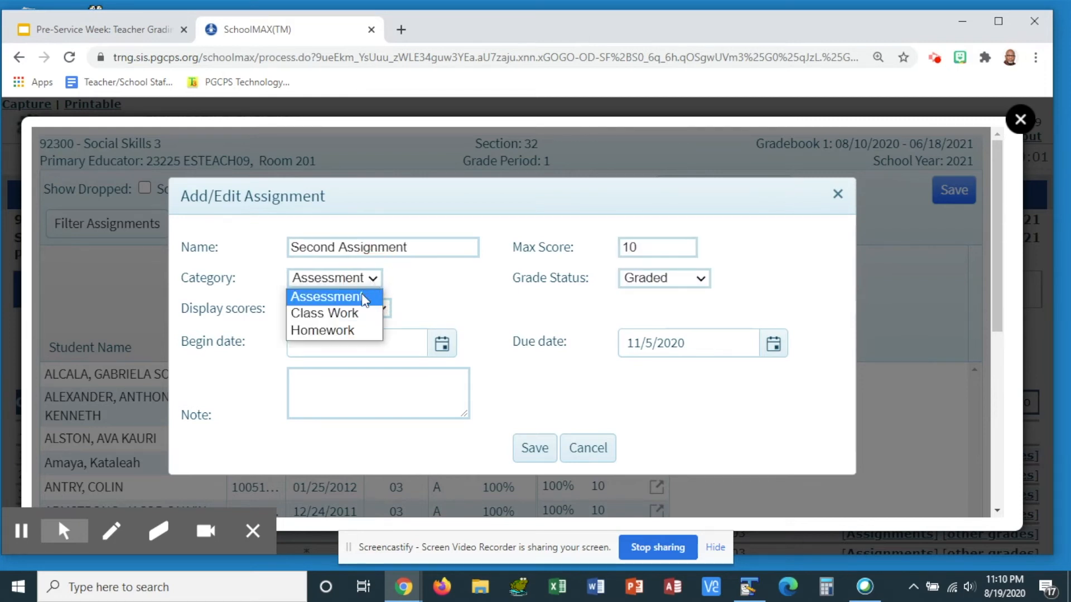
click(352, 314)
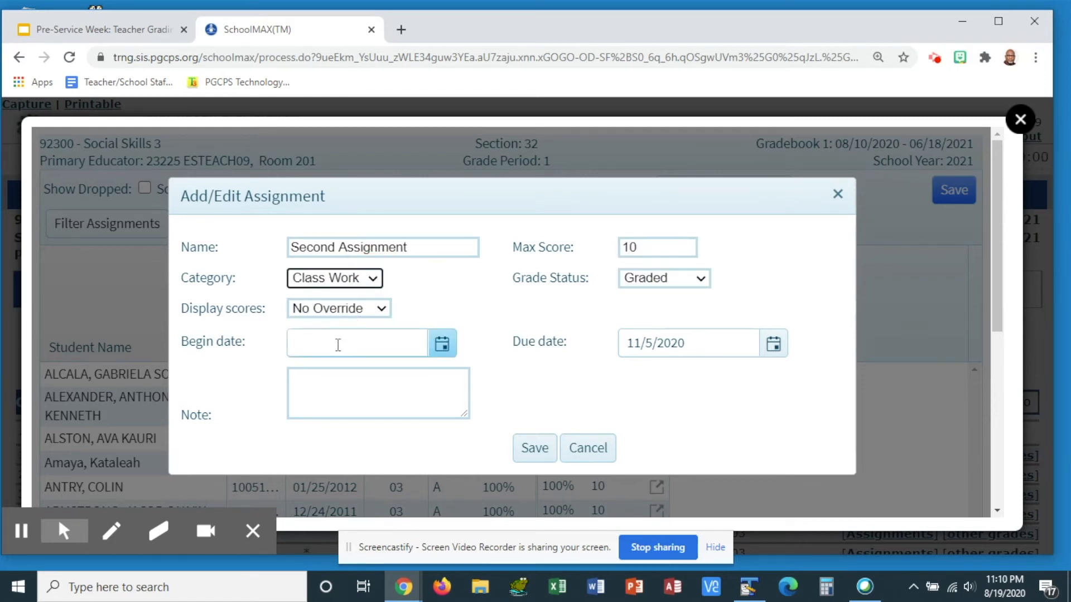
click(441, 344)
scroll(394, 457, down, 1)
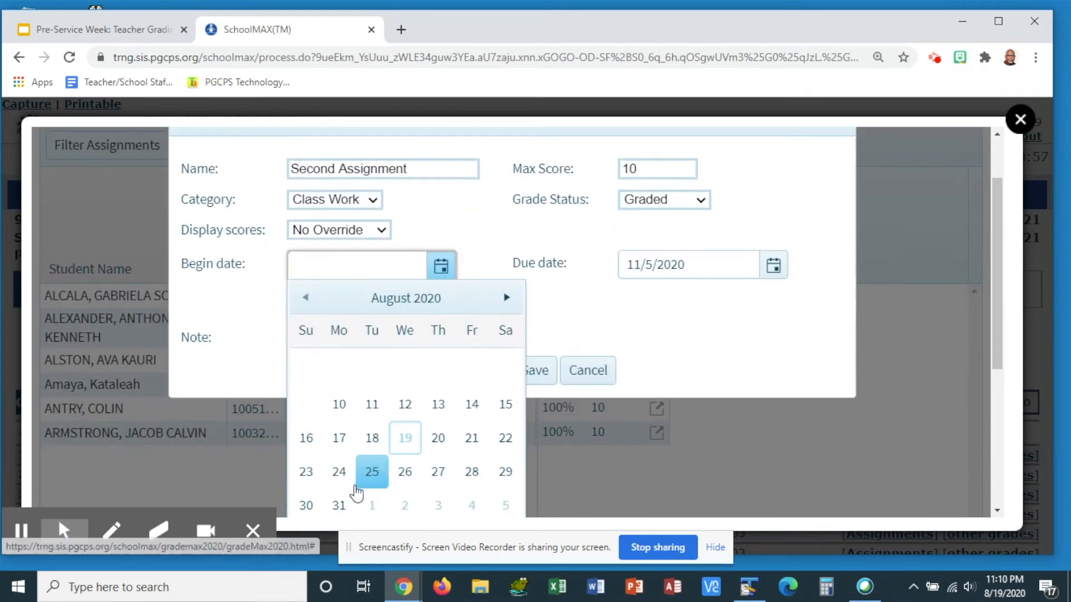
click(346, 504)
Enter the note "second assignment" for the new assignment
click(380, 321)
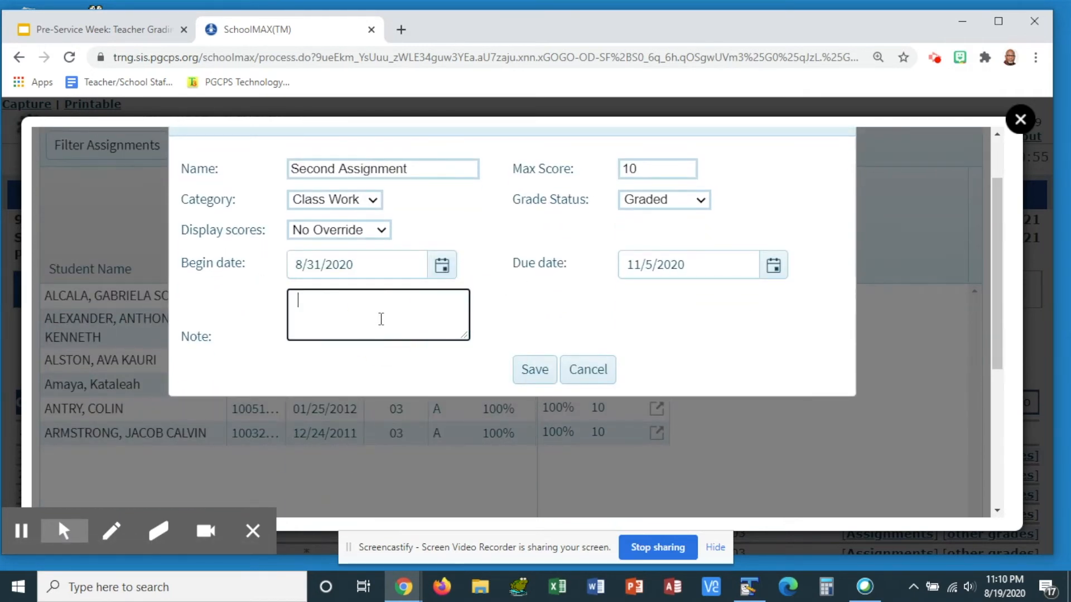
text(second assignent)
click(740, 338)
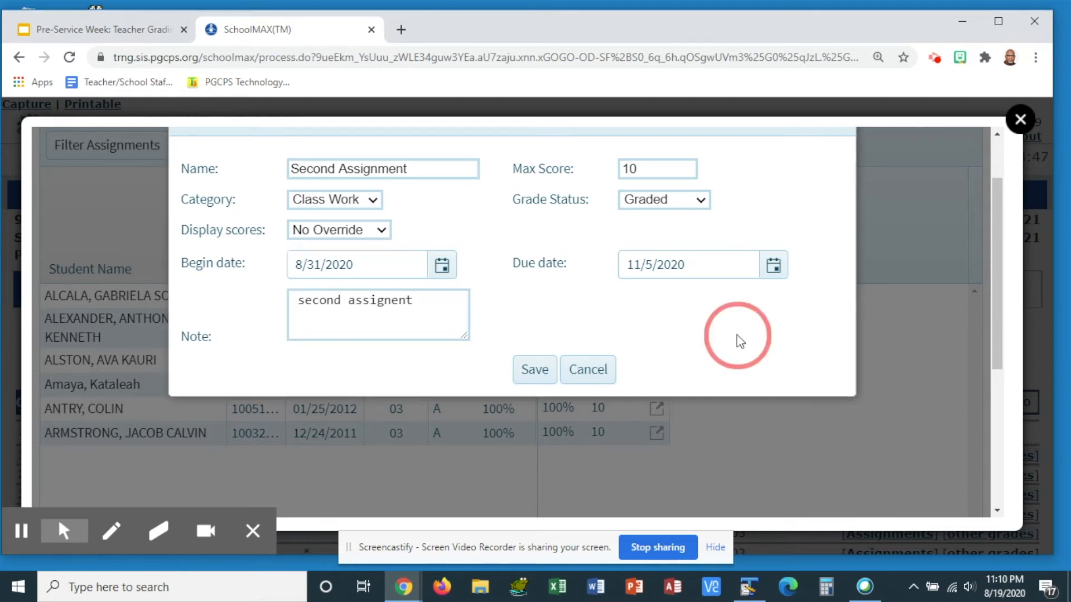
scroll(750, 341, up, 2)
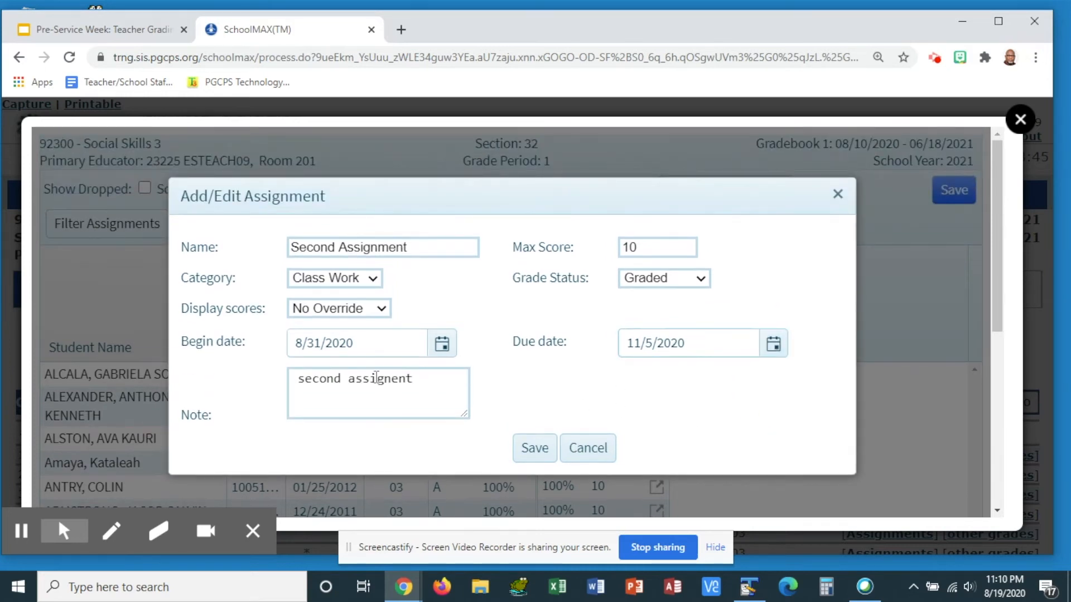
click(444, 379)
key(BackSpace)
key(BackSpace)
key(BackSpace)
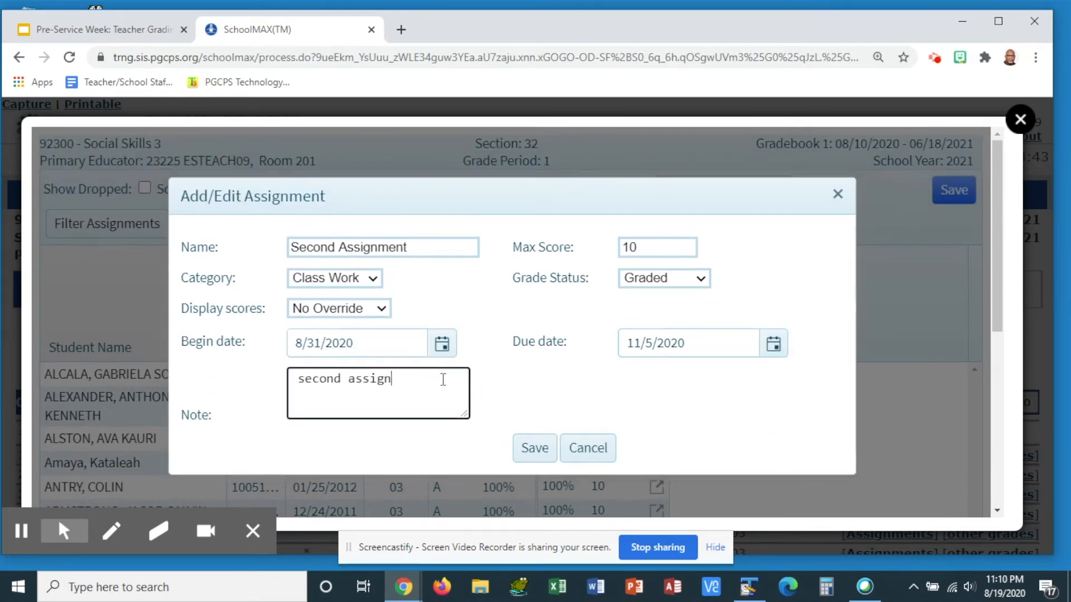
text(ment)
Save the new assignment
click(762, 434)
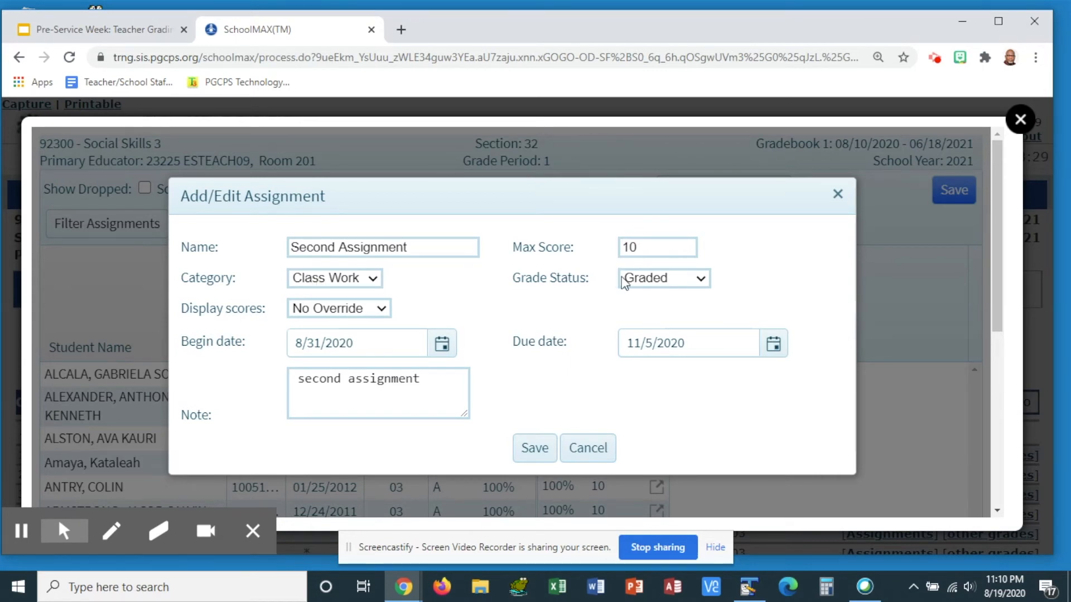
click(707, 279)
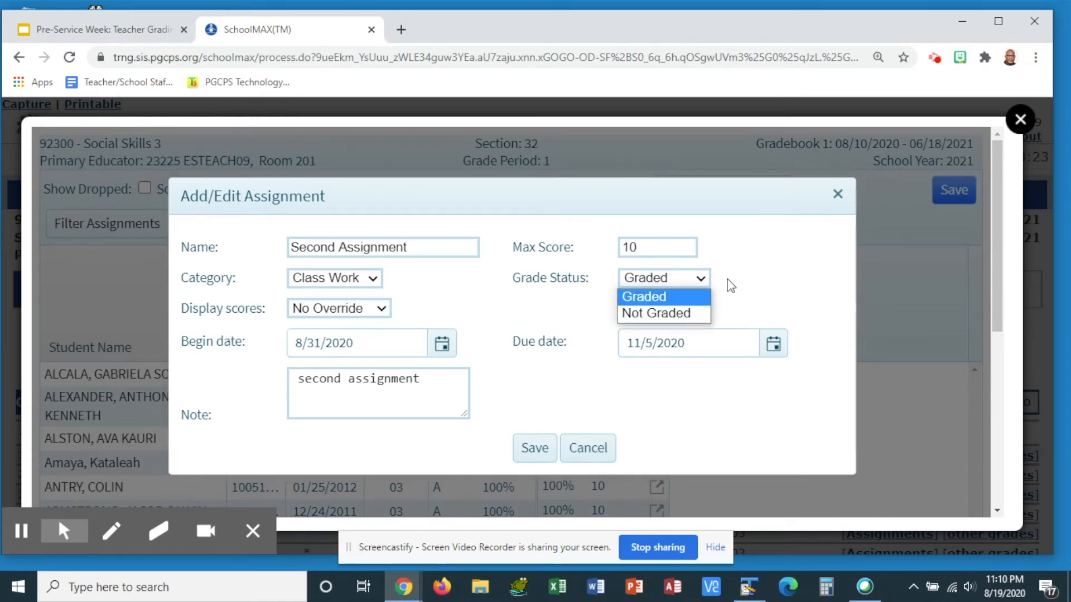
click(462, 326)
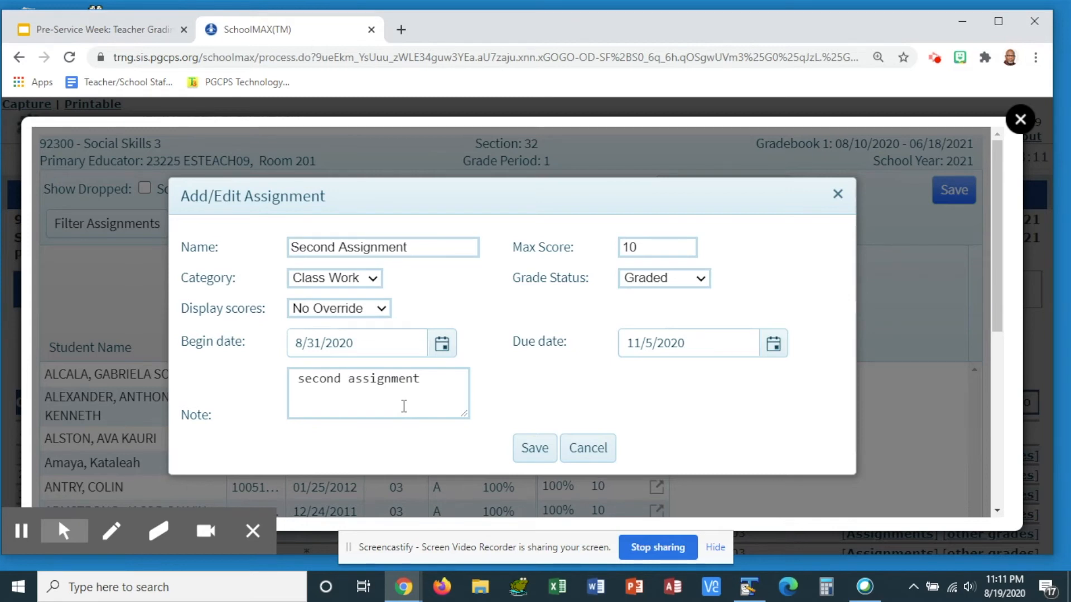
click(526, 447)
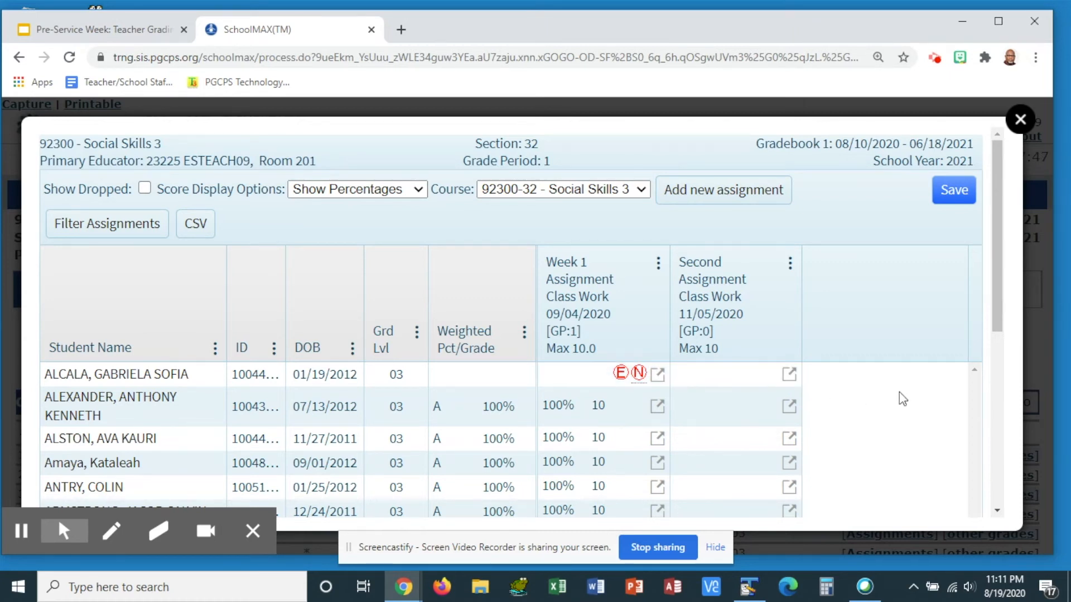
Enter a score of 10 for the first student in the Second Assignment column
click(719, 373)
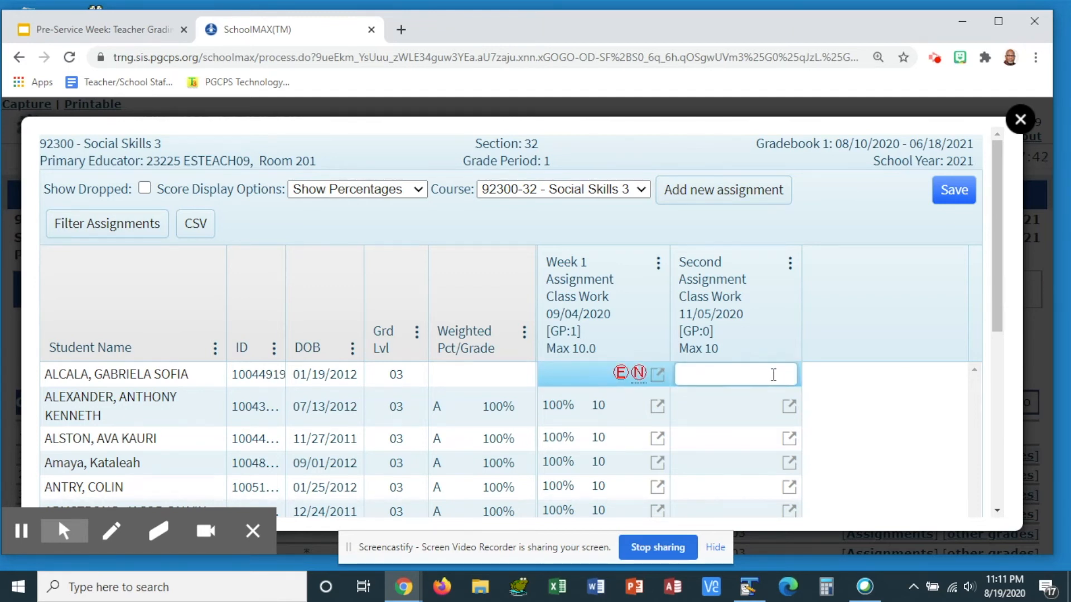
text(10)
click(859, 373)
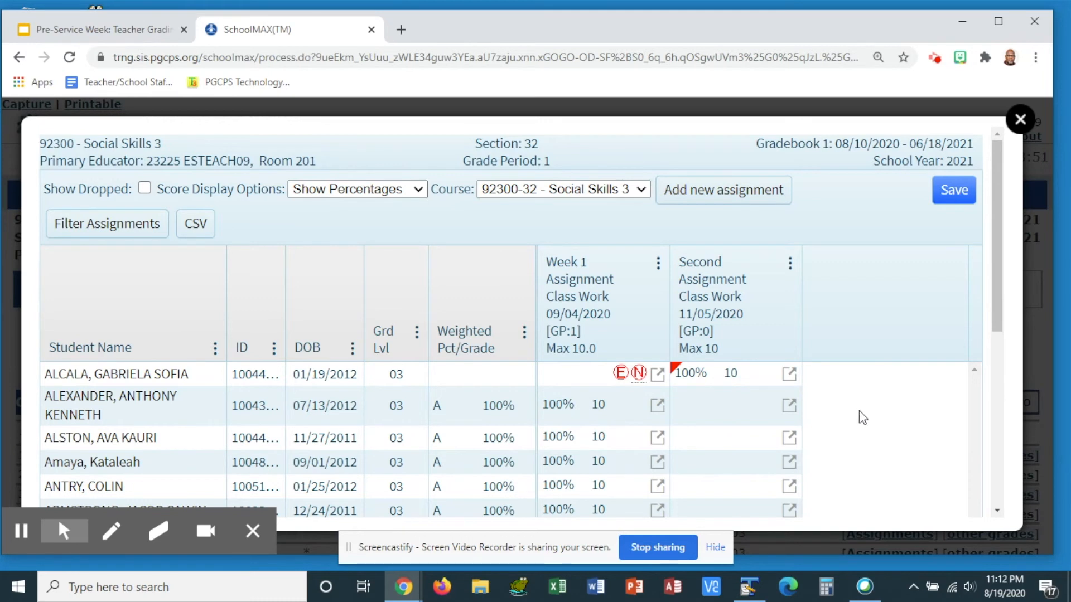
Give the second student a Second Assignment score of 5 with the note "late assignment"
click(793, 406)
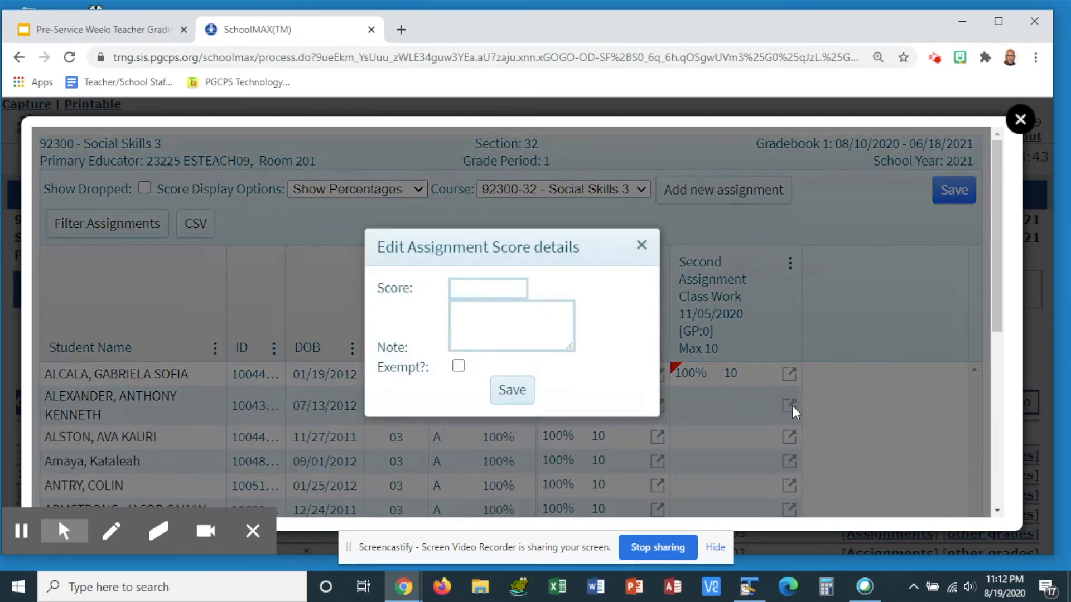
click(497, 286)
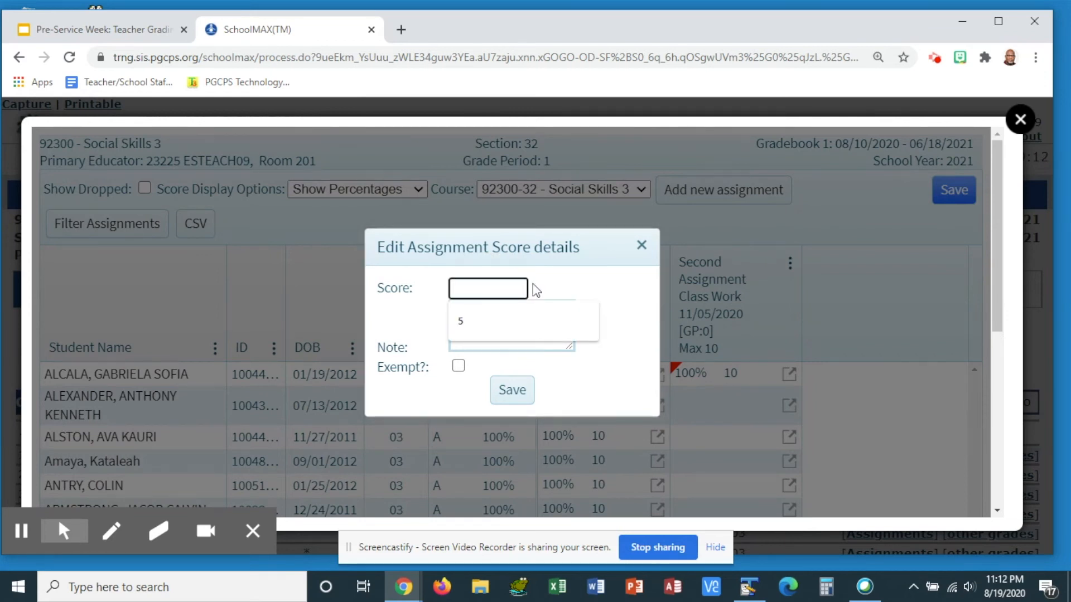
text(5)
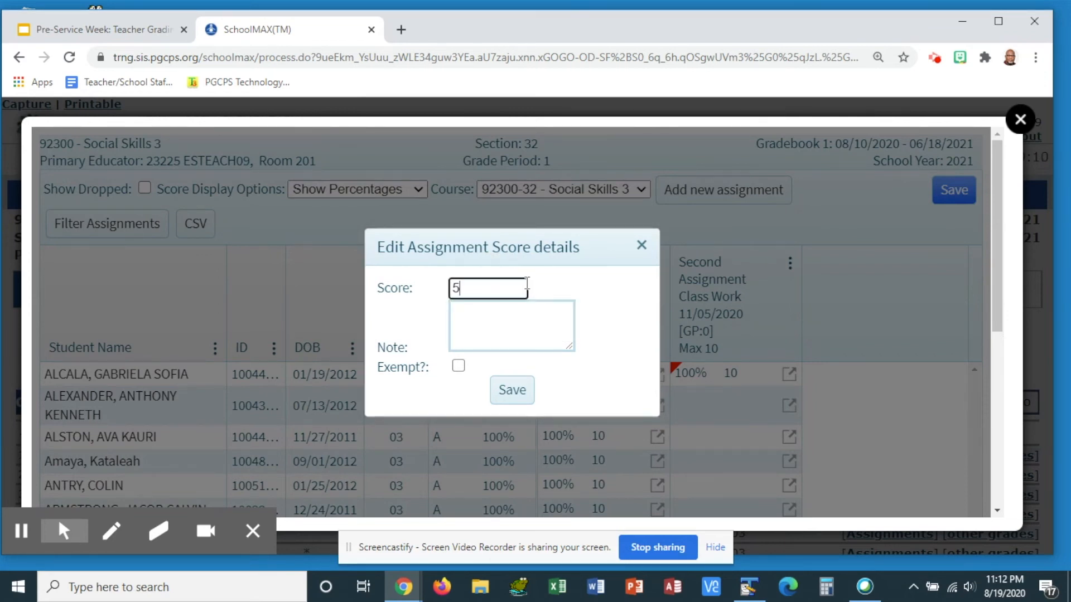
click(491, 312)
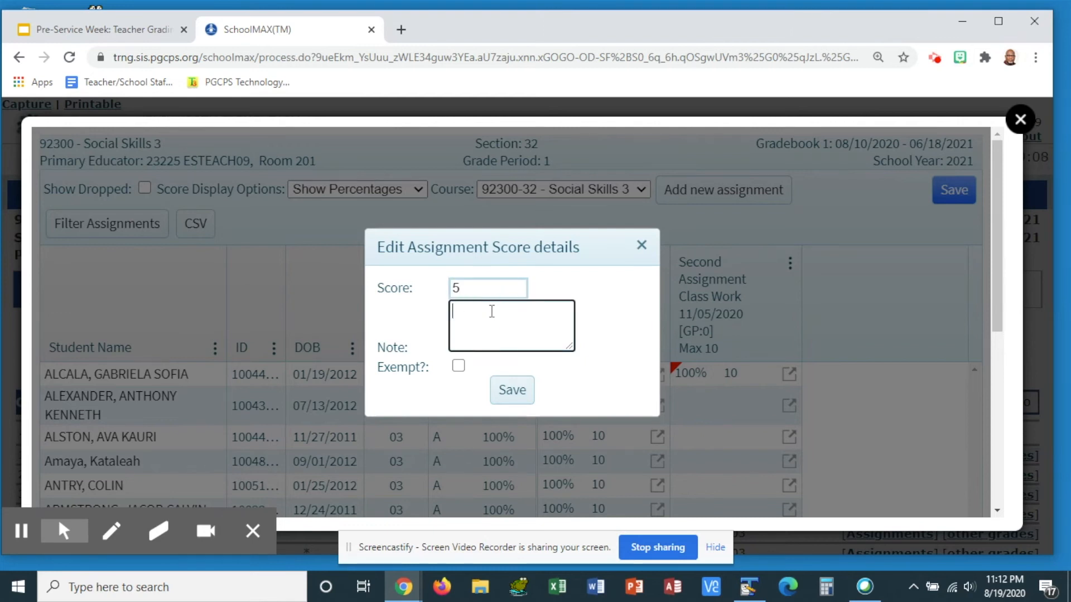
text(late assignment)
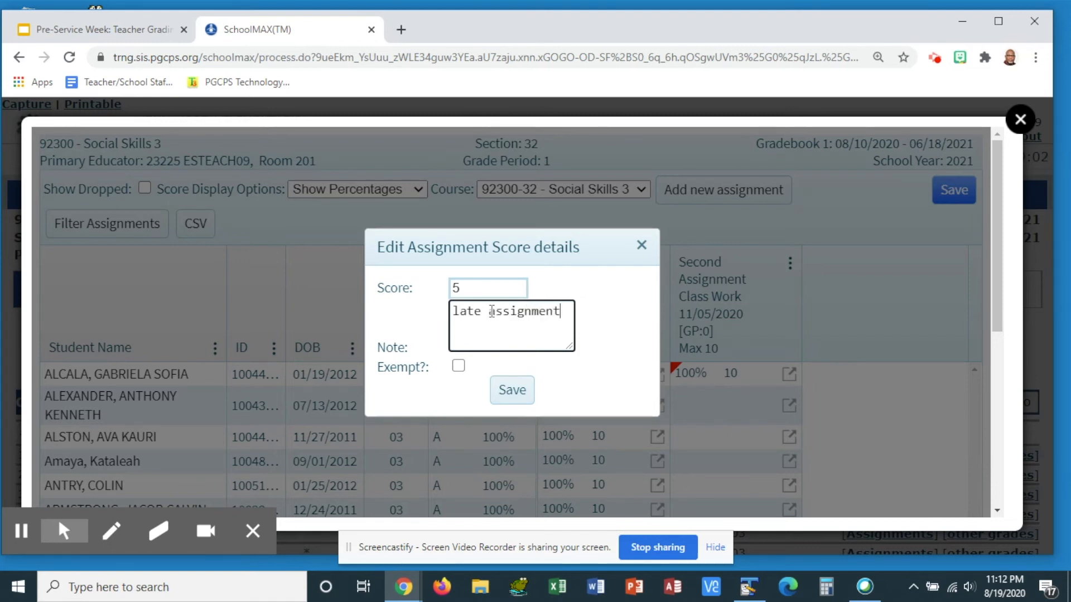
click(513, 394)
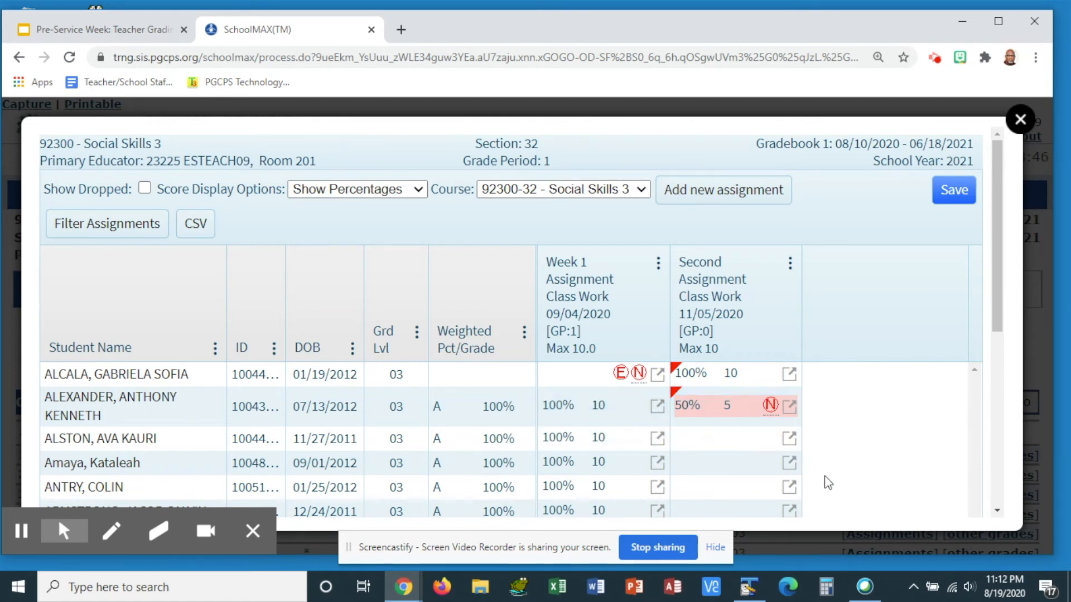
Mark the third student exempt from Second Assignment with the note "late enrollment"
click(791, 436)
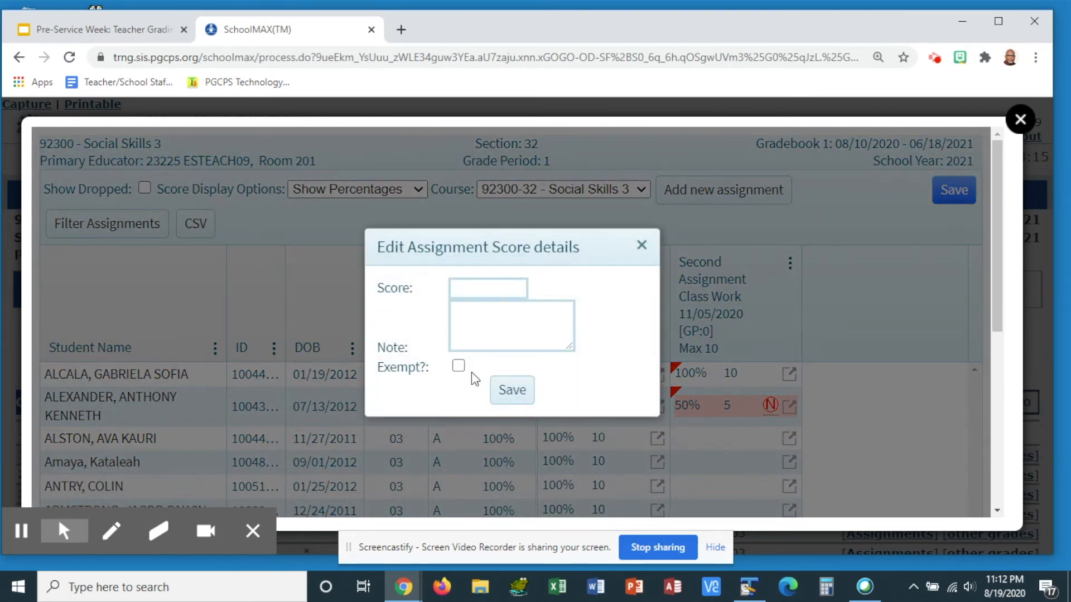
click(458, 366)
click(509, 327)
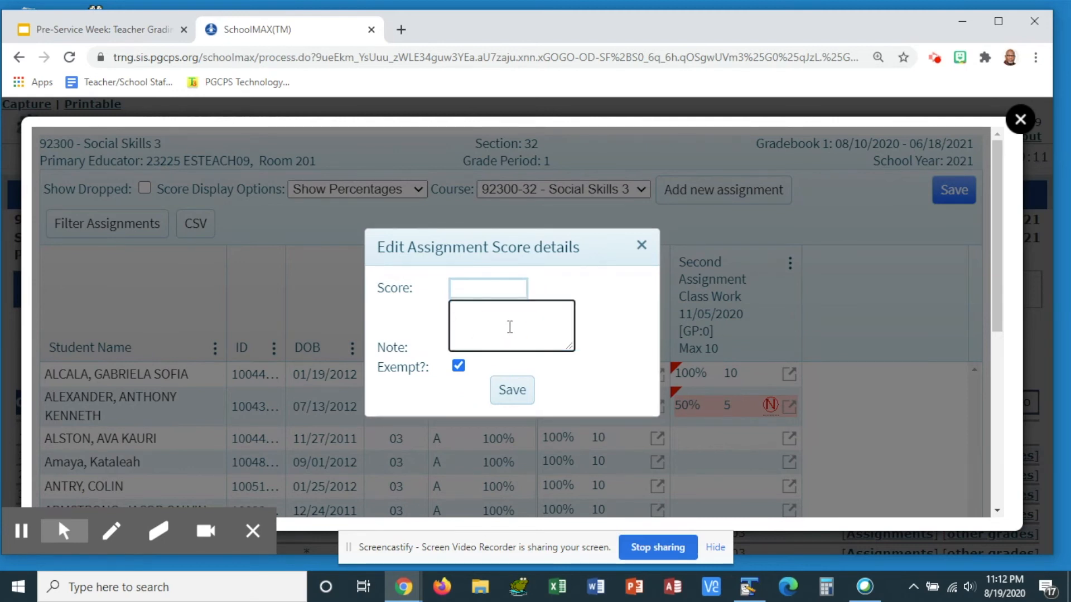
text(late enrollment)
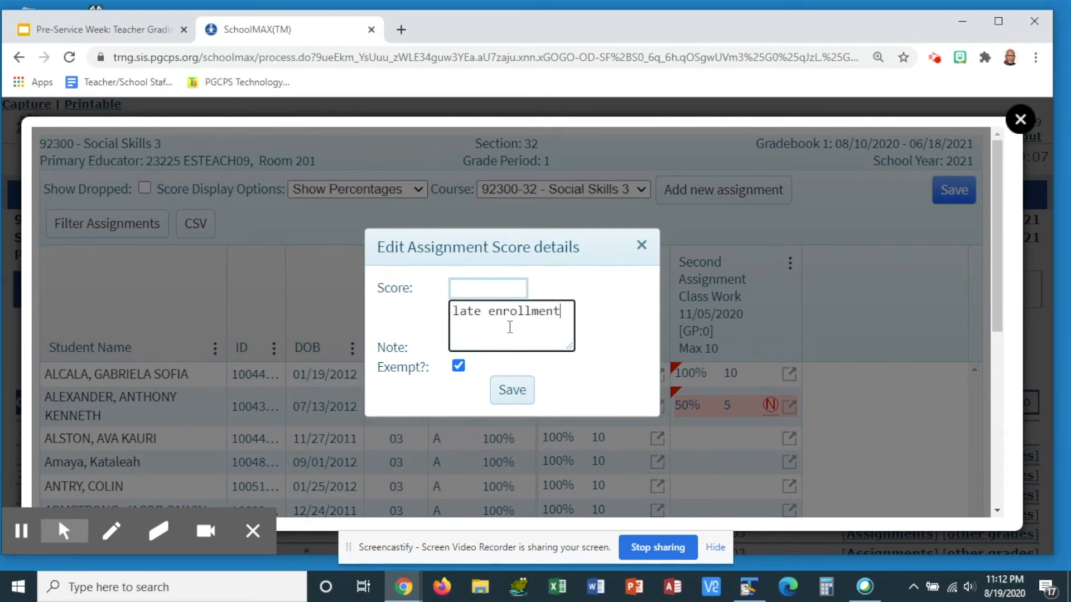
click(509, 391)
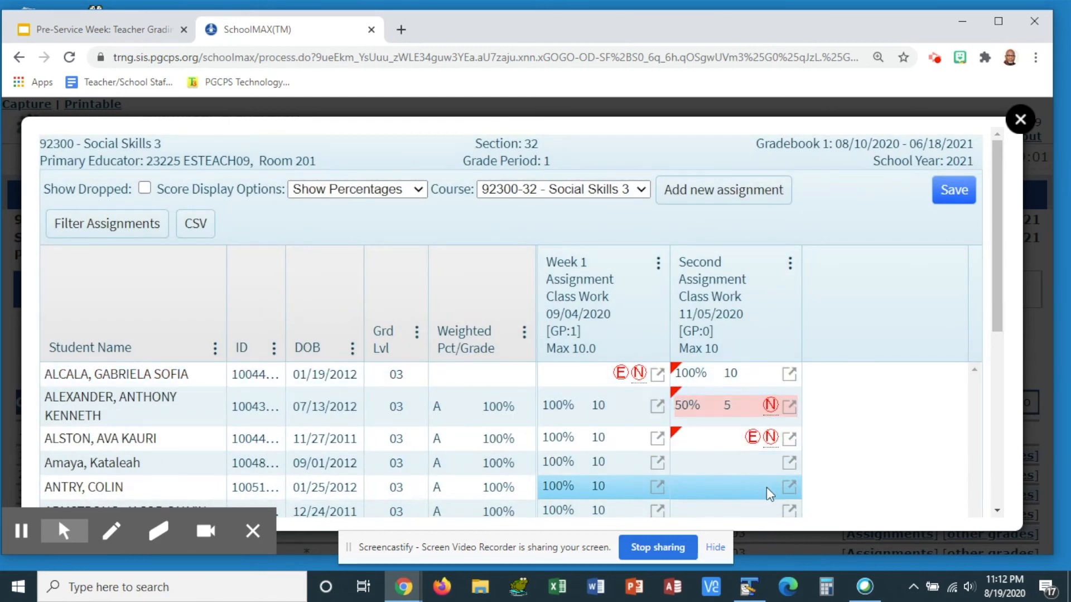
Save the gradebook changes
mouse_move(772, 440)
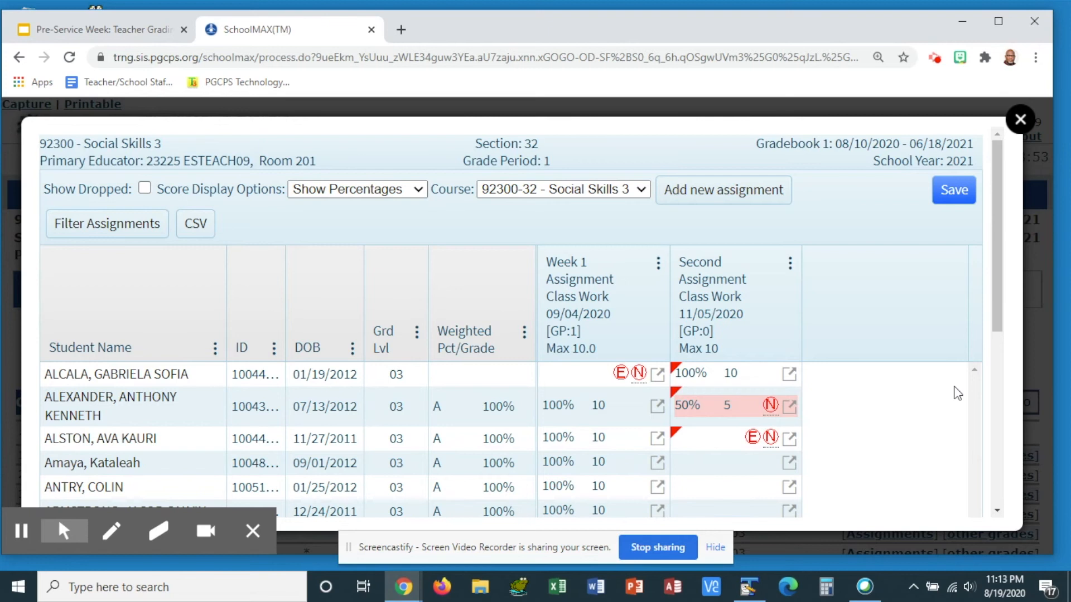
click(959, 193)
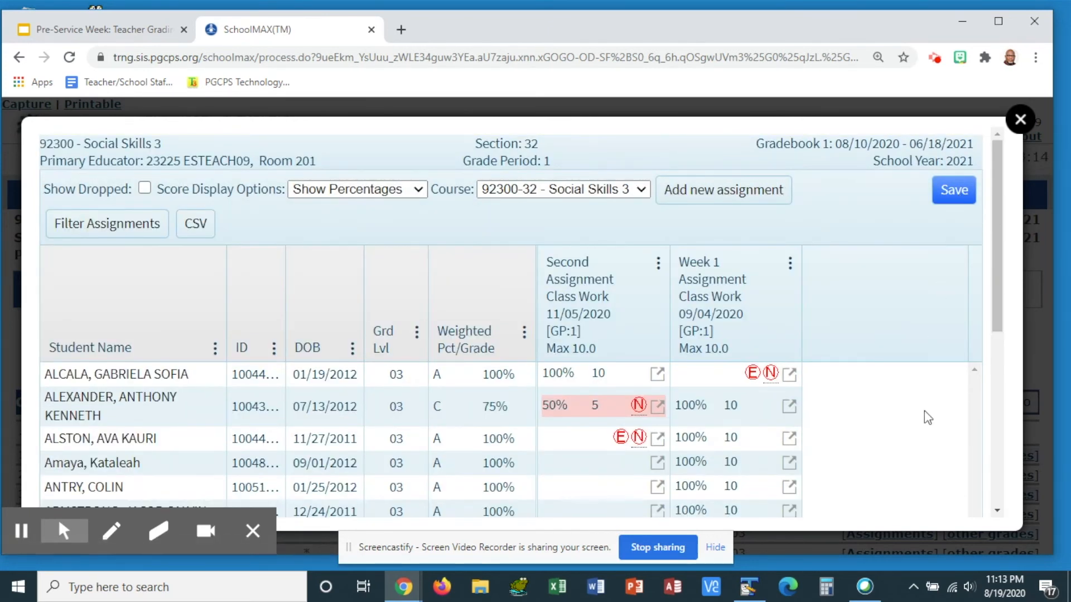
Review the Week 1 Assignment's settings in its edit dialog without changing them
scroll(926, 407, down, 2)
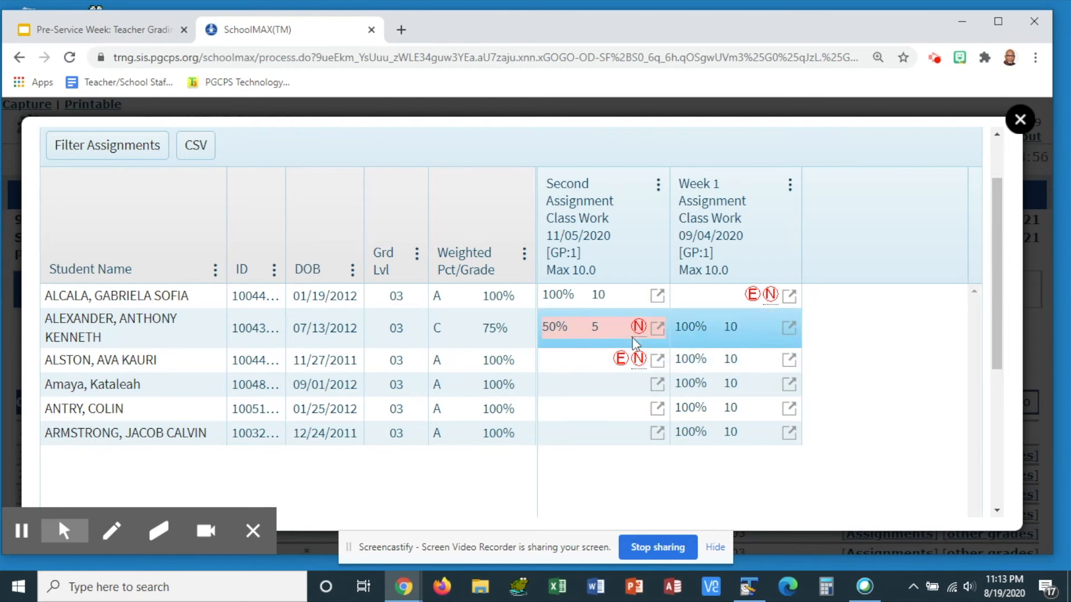
click(790, 186)
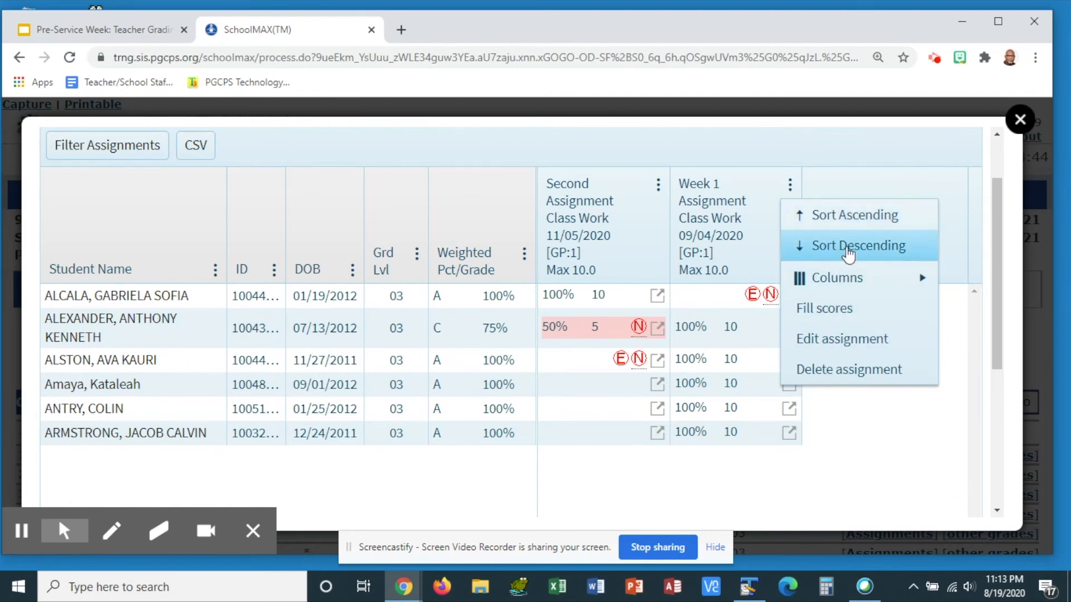
mouse_move(845, 279)
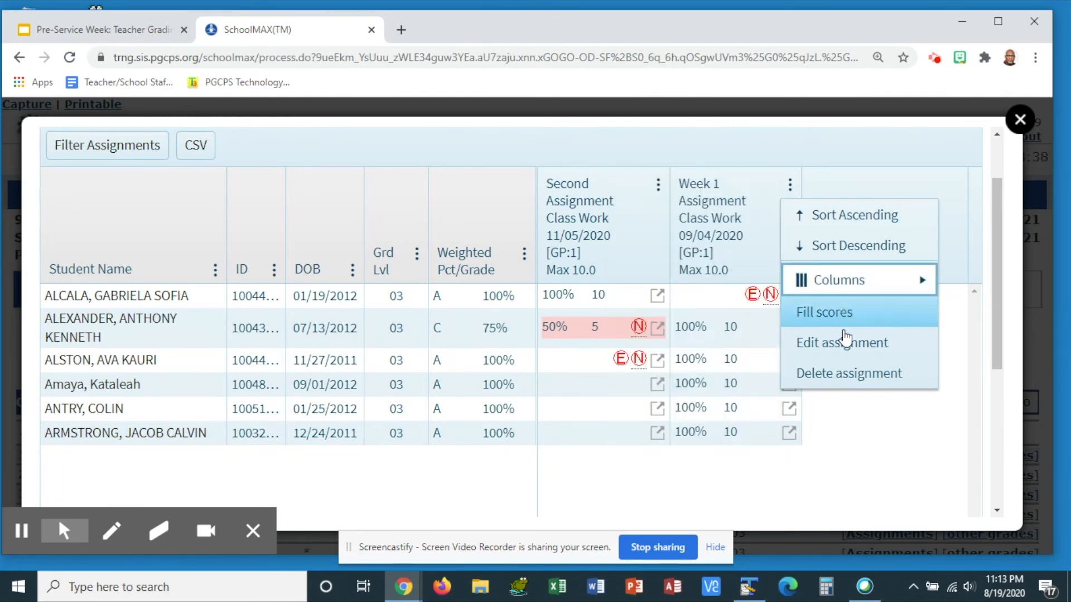
click(848, 344)
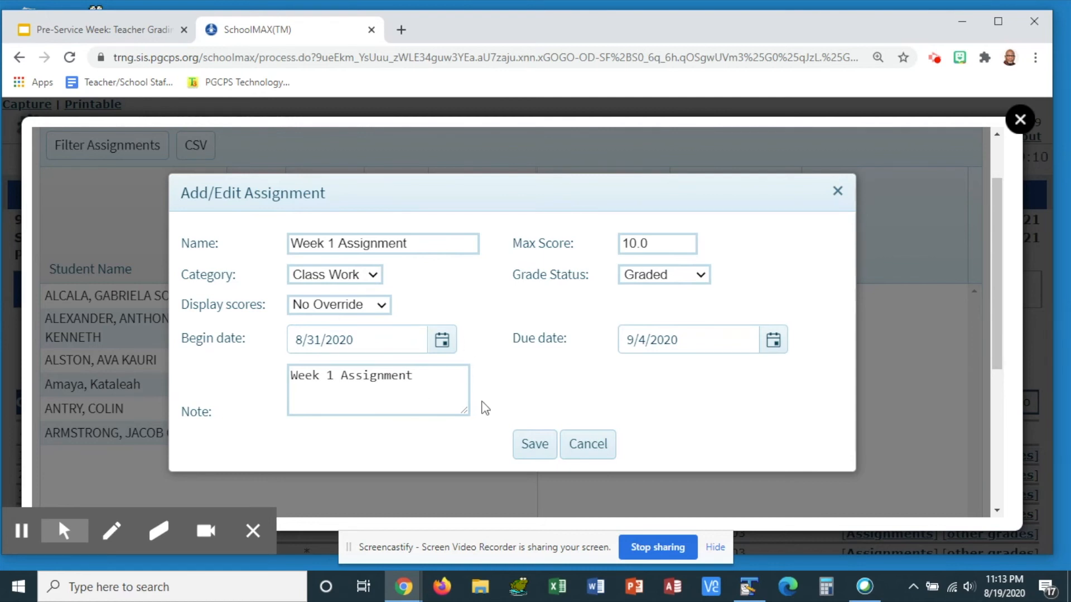
click(591, 453)
click(790, 184)
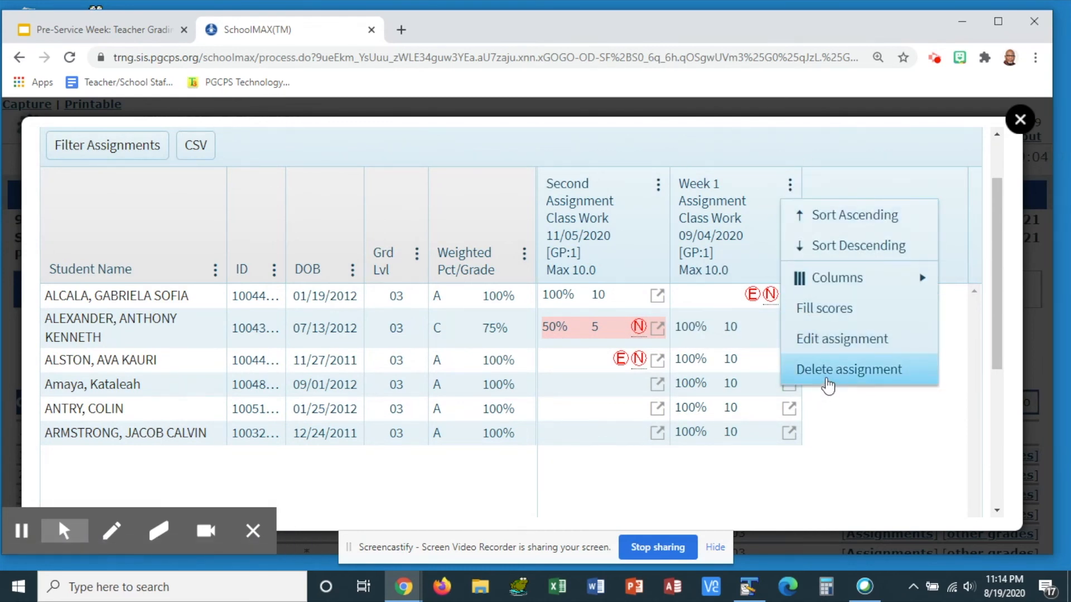
click(903, 442)
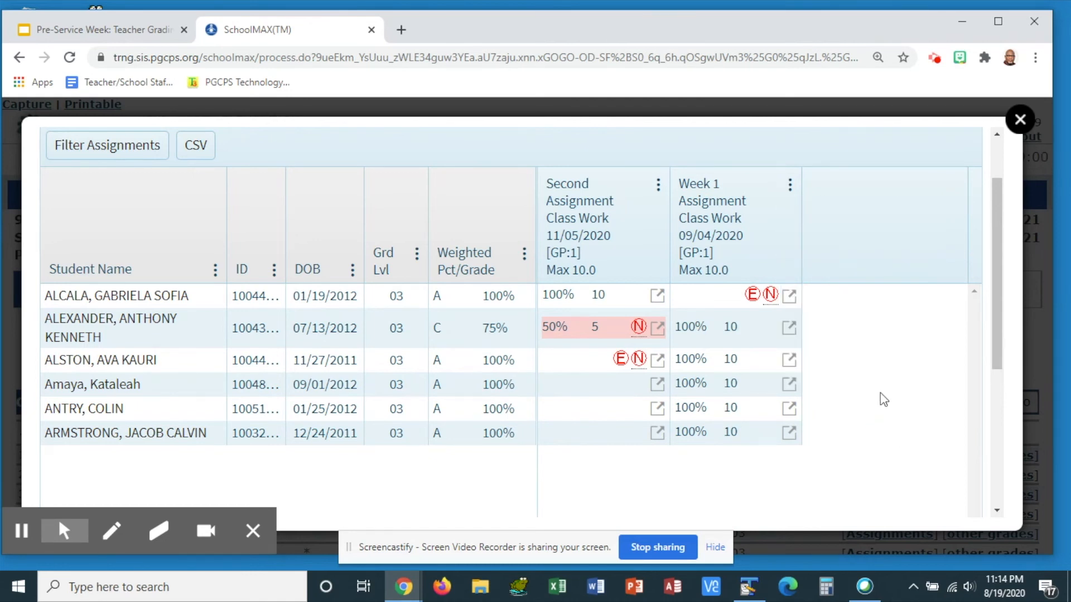
scroll(848, 347, up, 2)
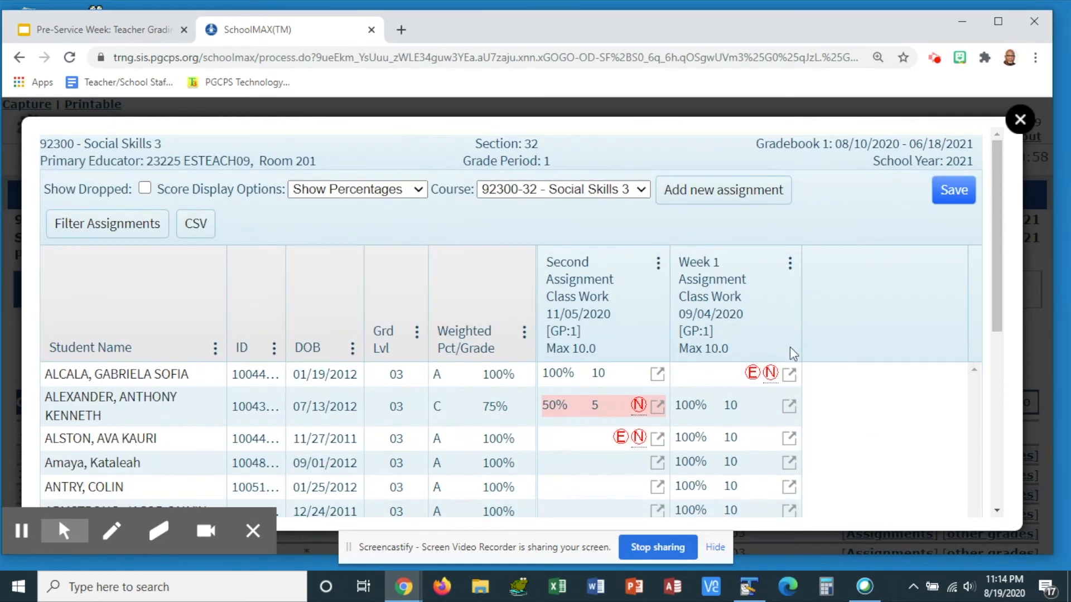
Browse the Filter Assignments grade period options and the course list without changing anything
click(114, 230)
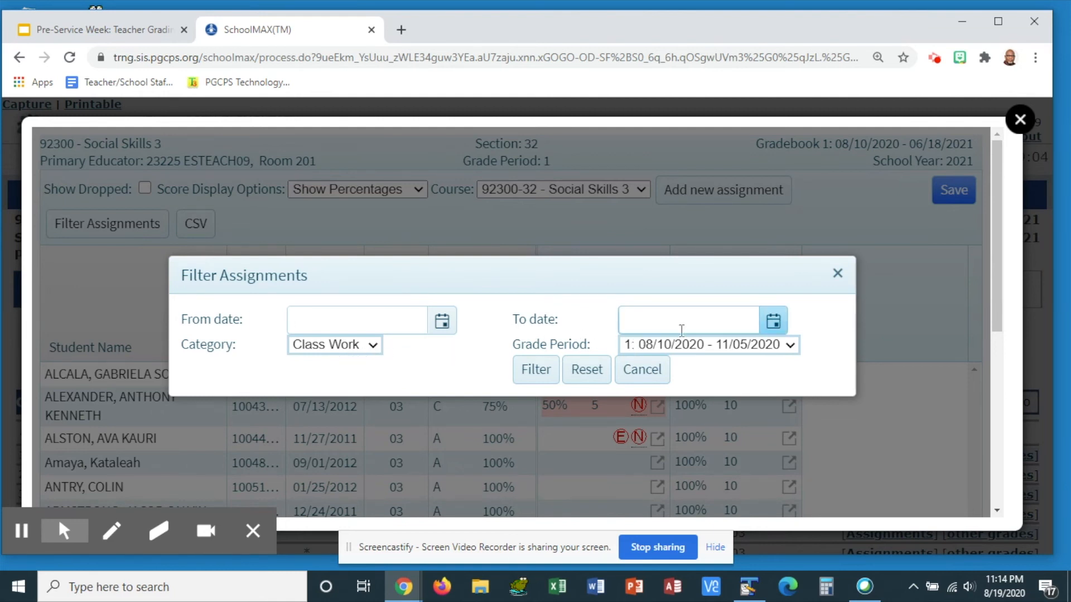
click(693, 346)
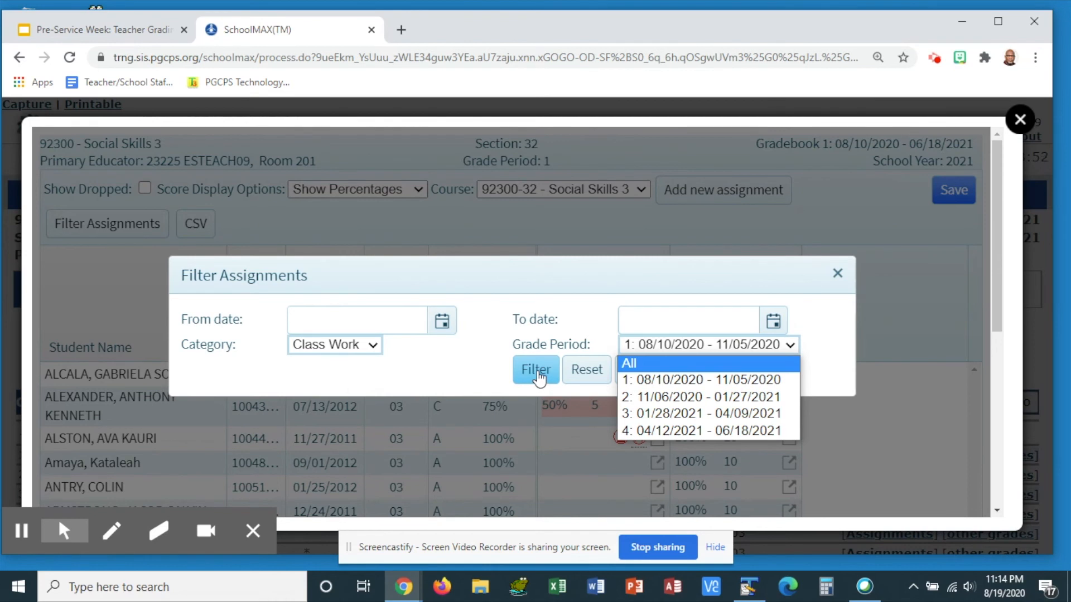
click(479, 300)
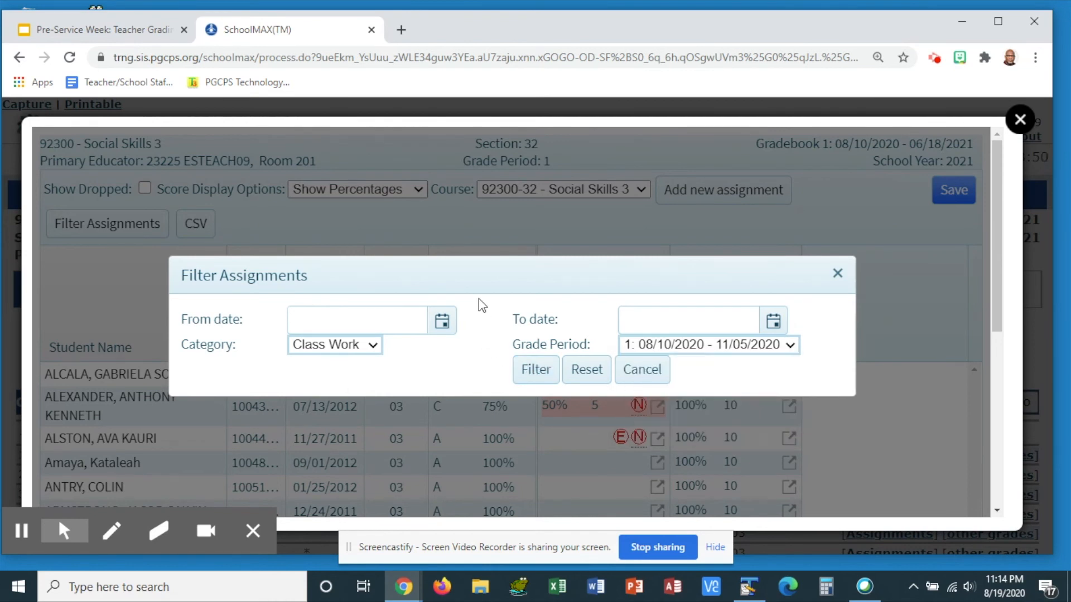
click(650, 381)
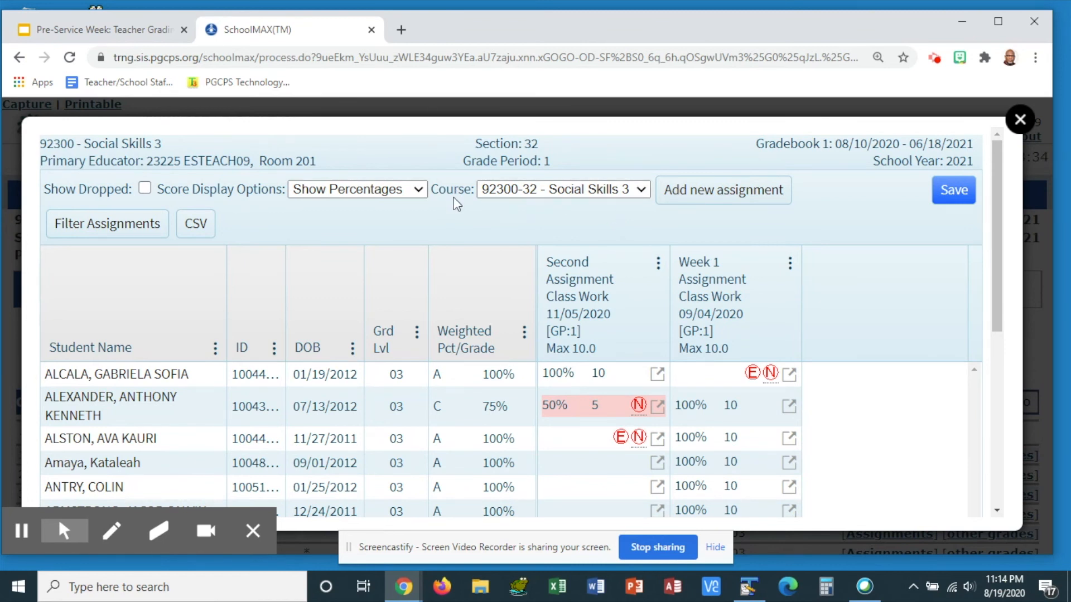
click(558, 193)
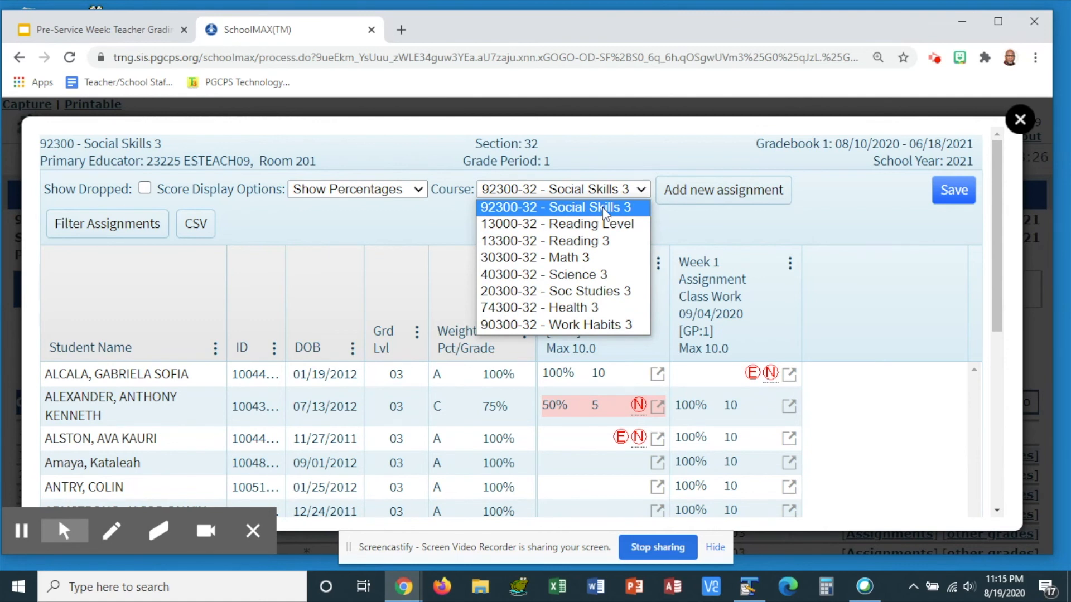
click(386, 234)
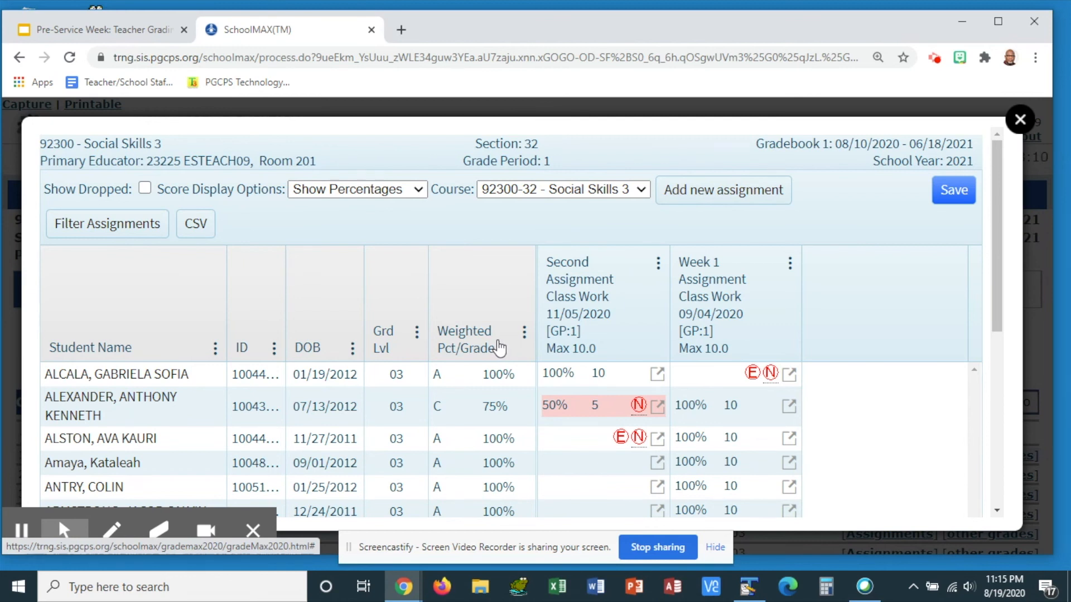
Export the gradebook as a CSV file and open the downloaded file in Excel
click(196, 224)
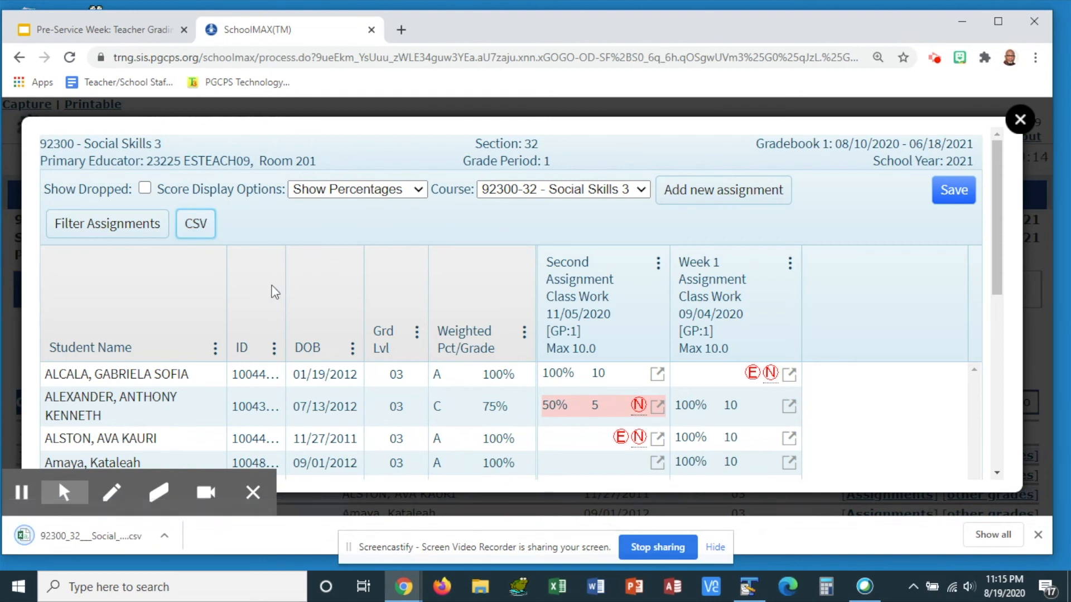
click(60, 539)
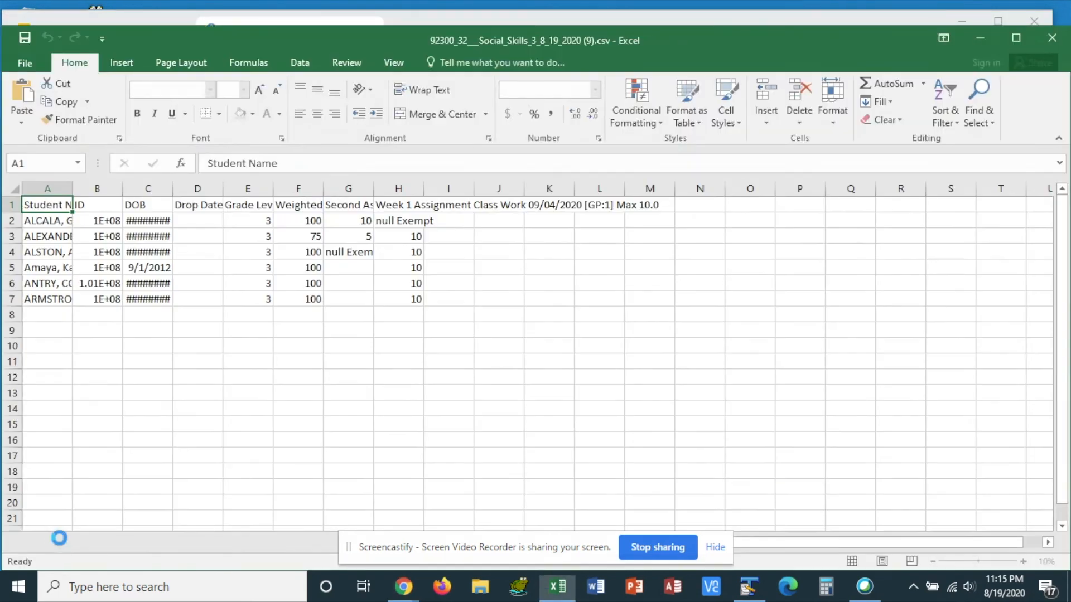
Autofit all spreadsheet columns to their contents and minimize the Excel window
click(15, 189)
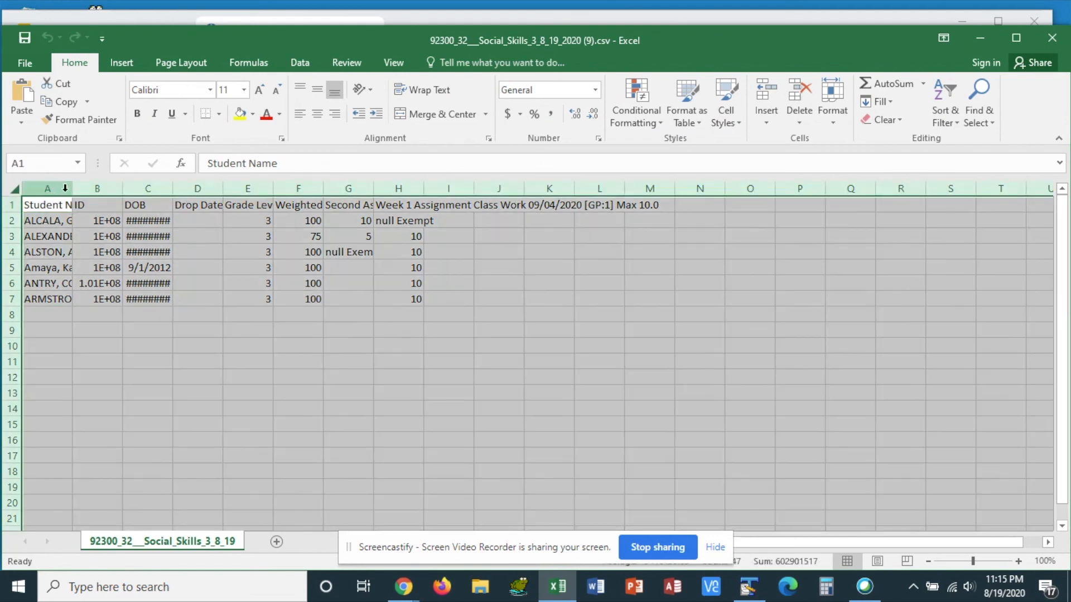
double_click(73, 188)
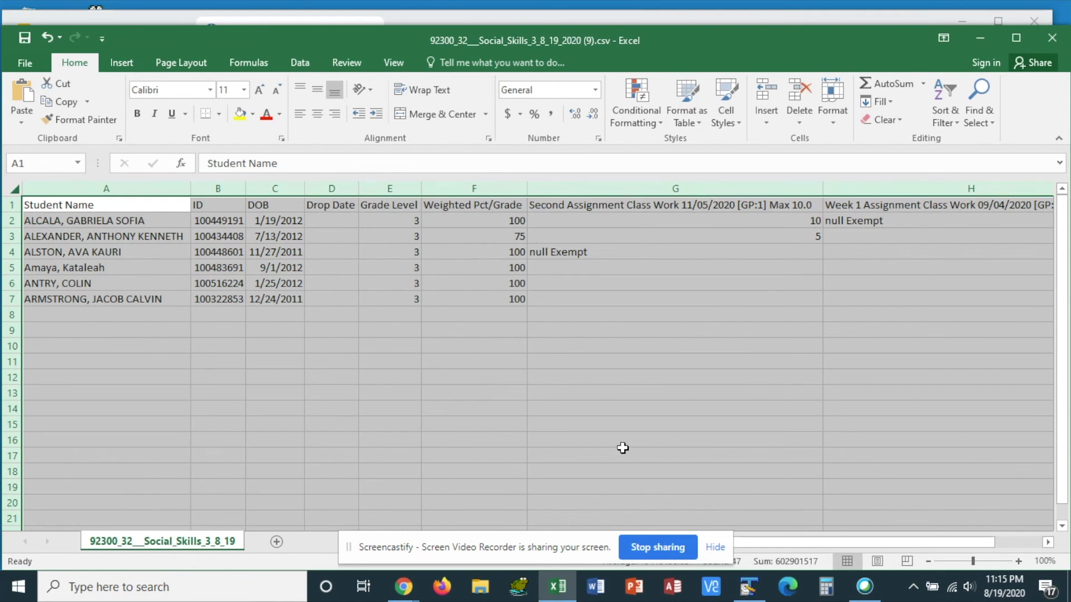
click(980, 39)
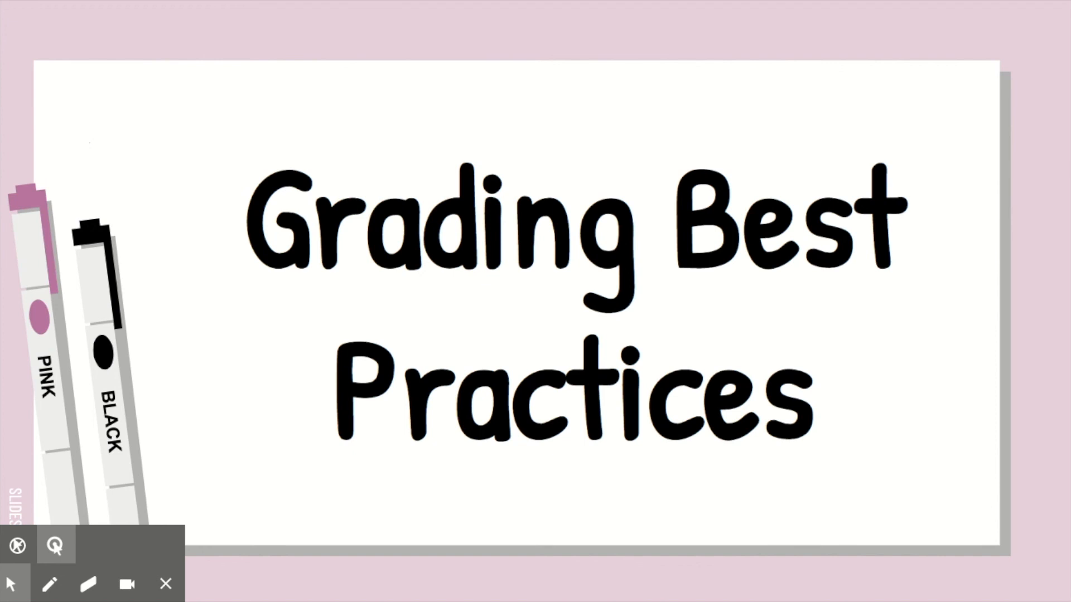
key(Right)
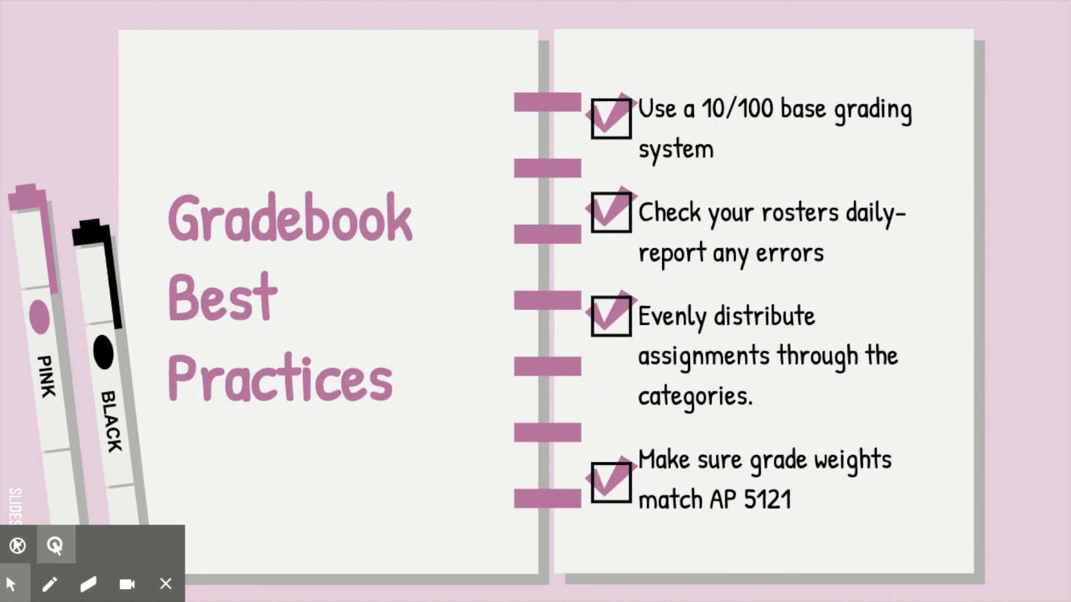